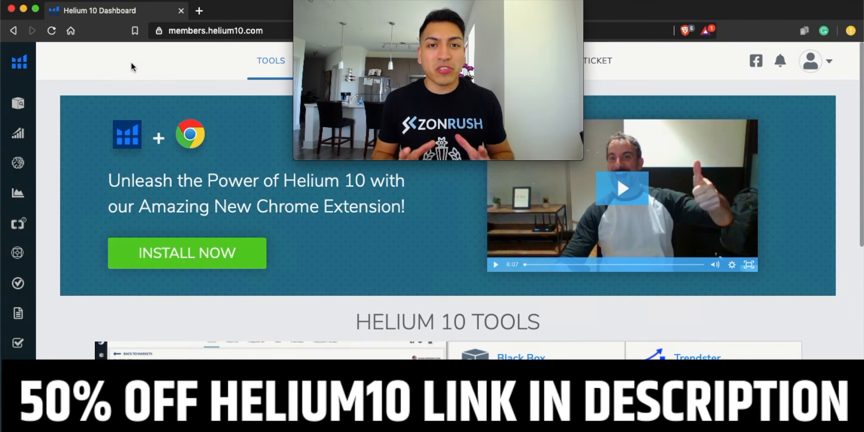
Run a new Magnet keyword research search for "charcoal toothpaste" instead of loading the earlier one from history.
mouse_move(45, 194)
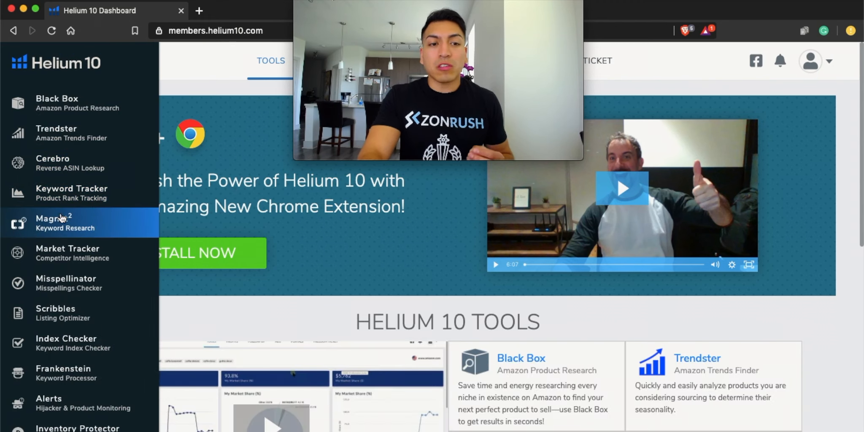
click(72, 219)
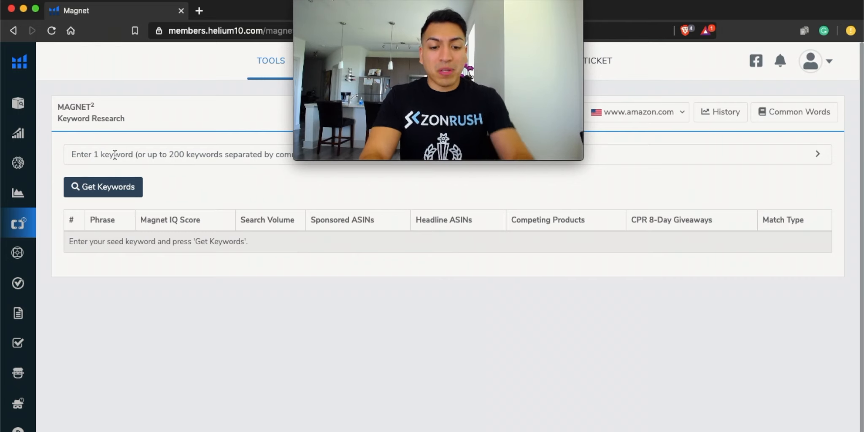
click(114, 155)
text(charci)
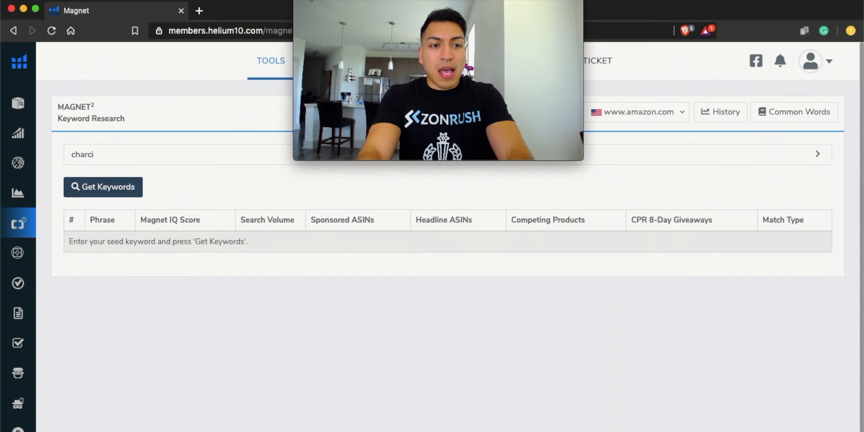
key(BackSpace)
text(oal)
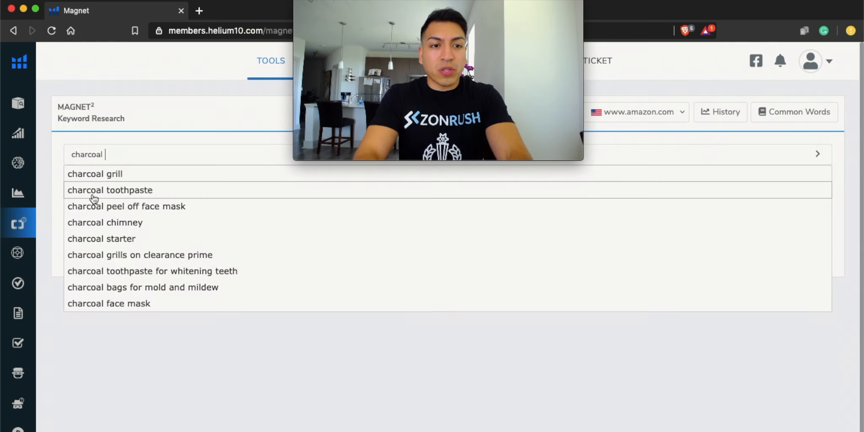
click(93, 195)
click(92, 189)
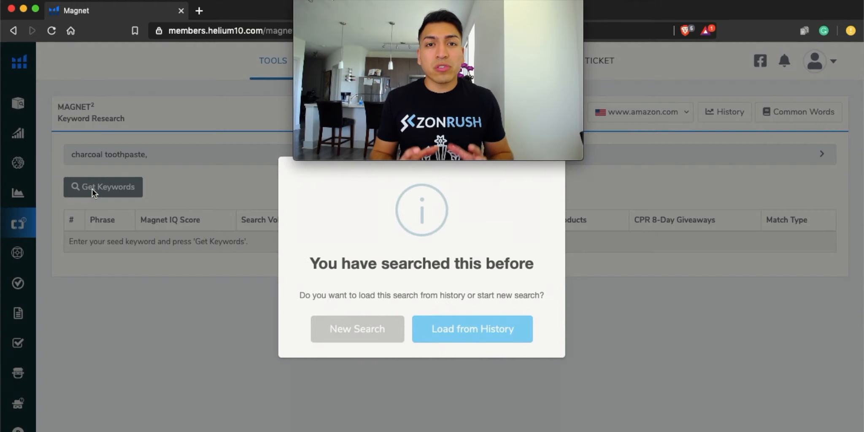
click(355, 334)
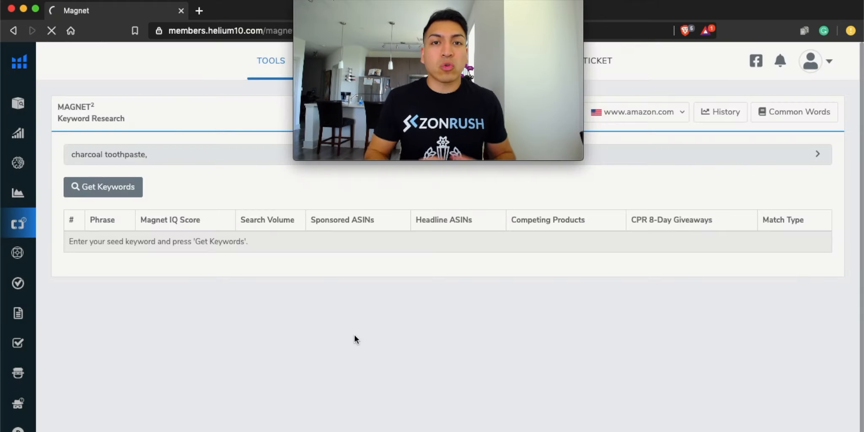
Set the minimum search volume filter for the keyword results to 500.
scroll(236, 190, down, 1)
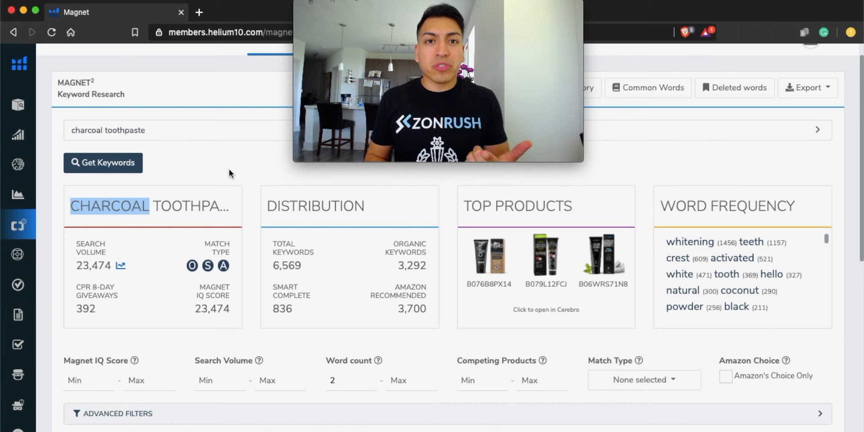
click(219, 382)
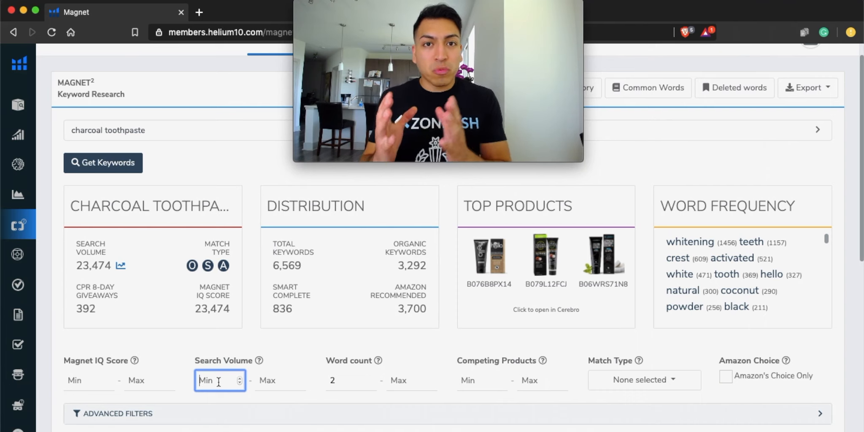
text(500)
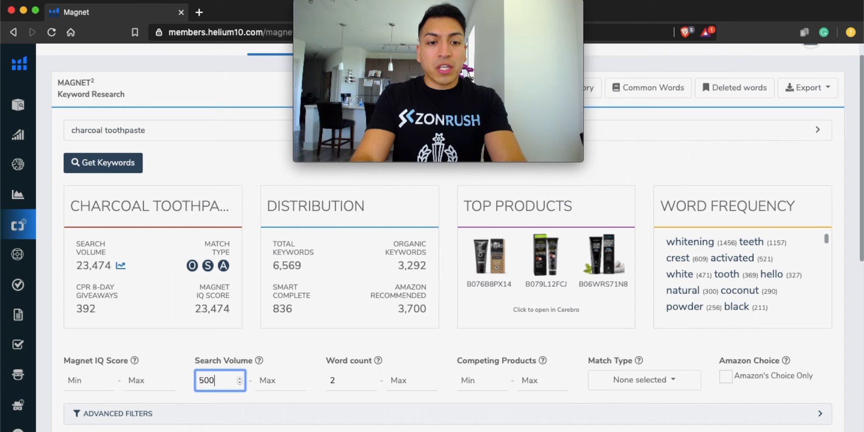
Use the advanced filters to show only phrases containing all of "charcoal, toothpaste" and apply the filters.
click(273, 412)
scroll(272, 412, down, 3)
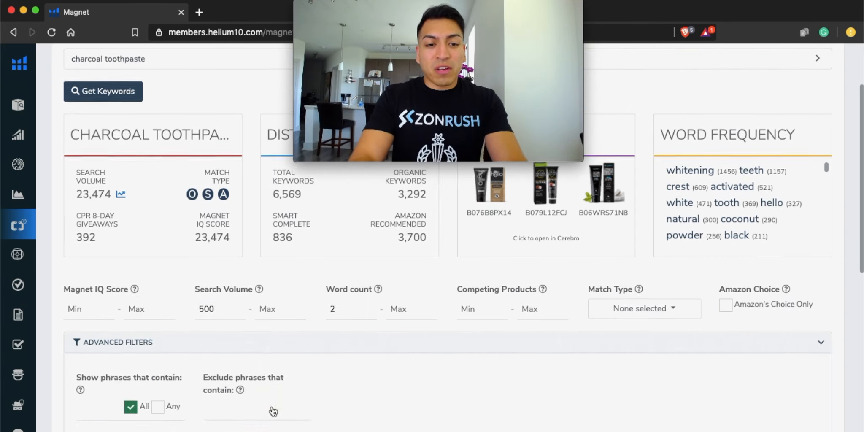
click(107, 406)
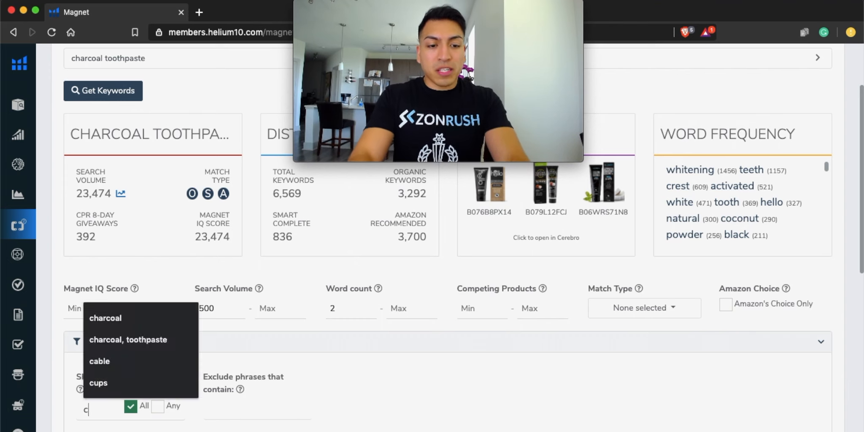
text(charcoal)
key(Down)
key(Up)
key(Down)
key(Return)
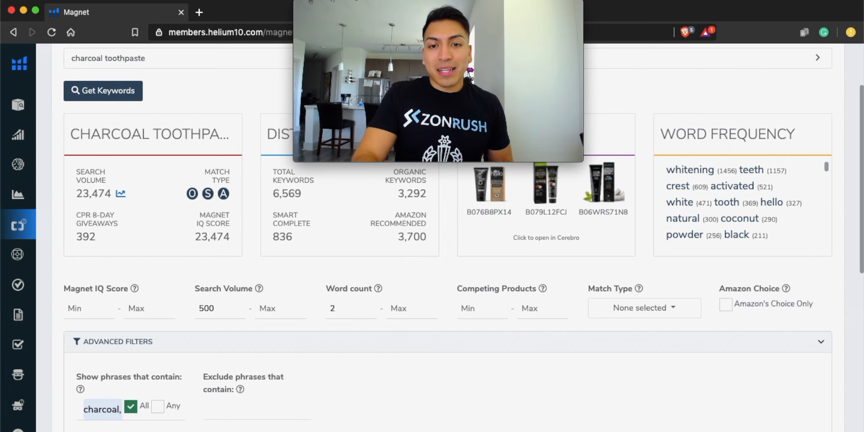
key(Return)
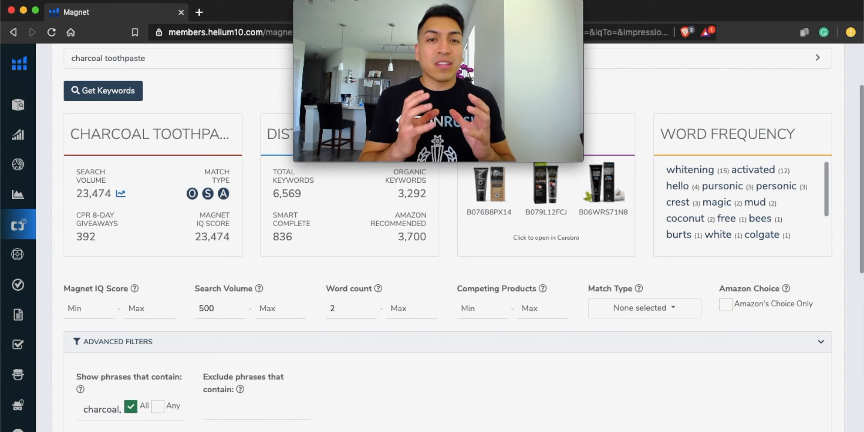
Export the filtered charcoal toothpaste keywords as an Excel file.
scroll(137, 164, down, 7)
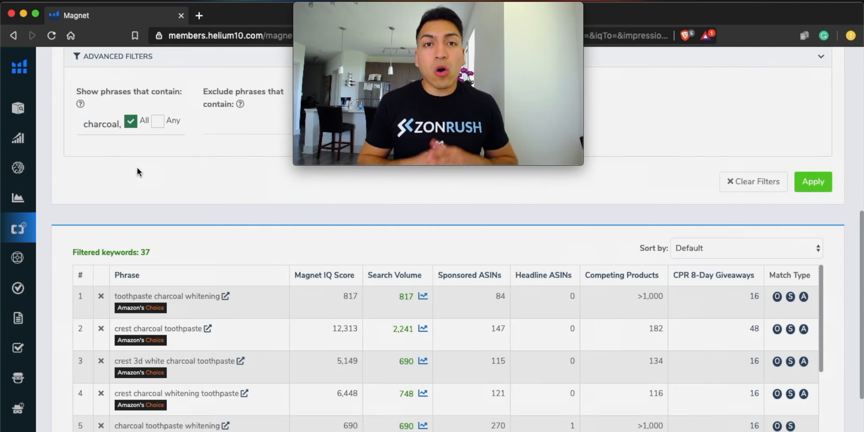
scroll(137, 167, up, 10)
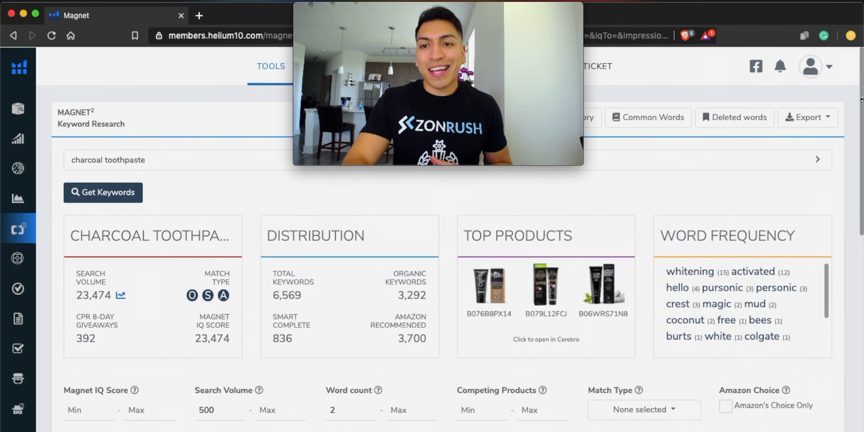
click(814, 119)
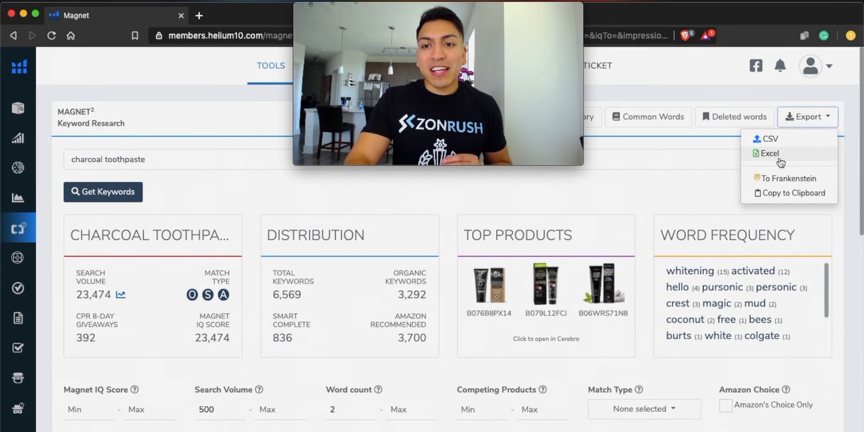
click(780, 155)
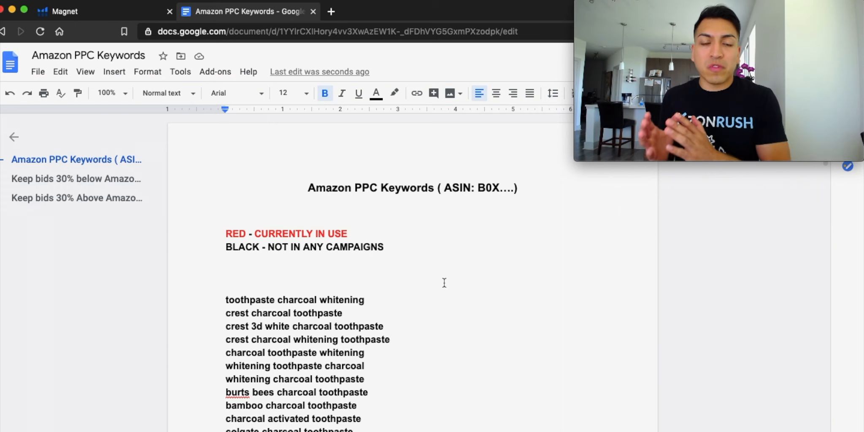
In the "Amazon PPC Keywords" Google Docs document, colour the whole list of charcoal toothpaste keywords red to mark them as currently in use.
scroll(445, 283, down, 3)
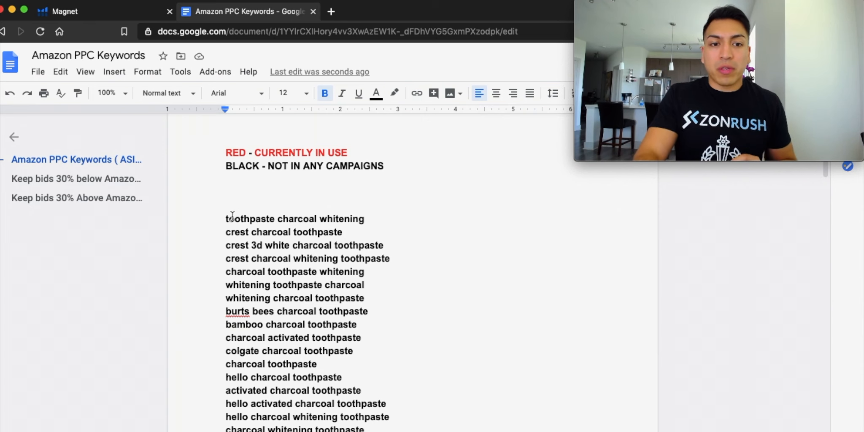
drag(225, 217, 224, 186)
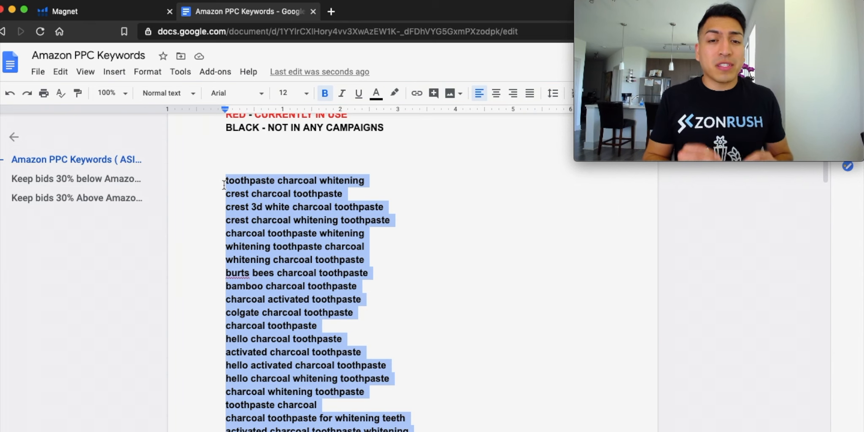
scroll(224, 186, up, 3)
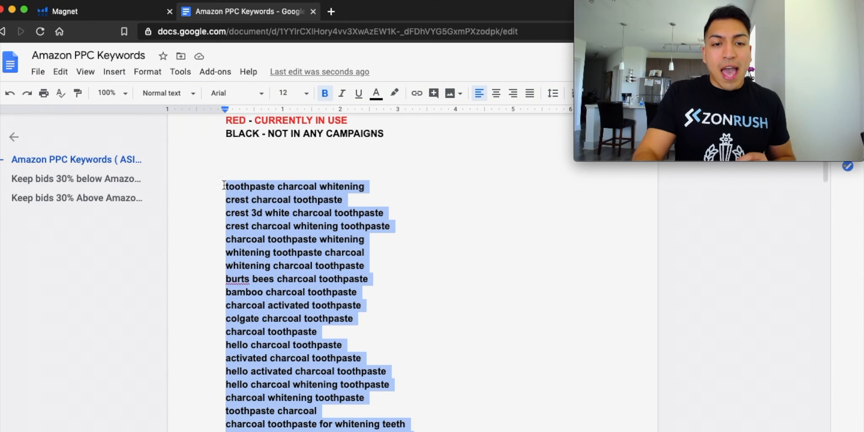
scroll(303, 224, down, 1)
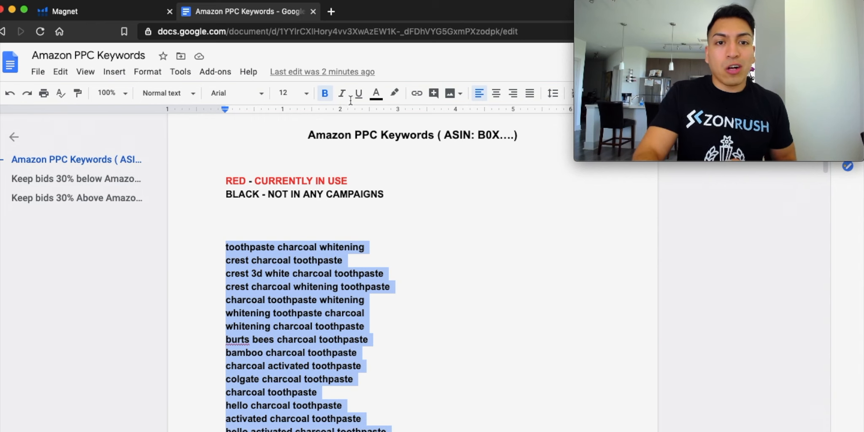
click(376, 93)
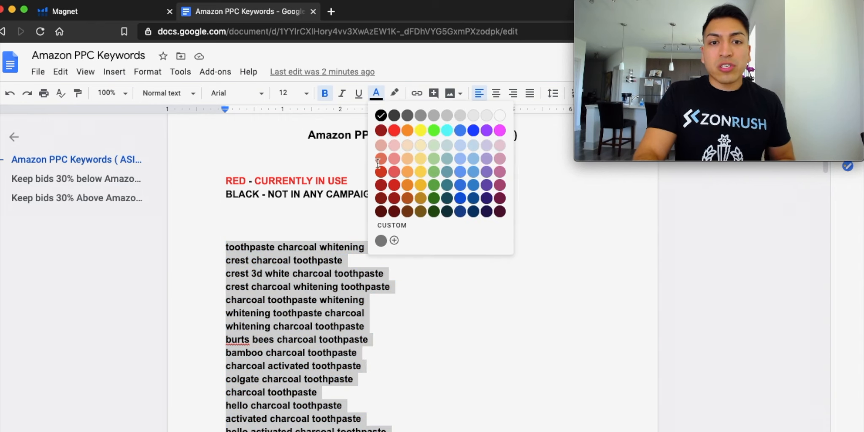
click(394, 130)
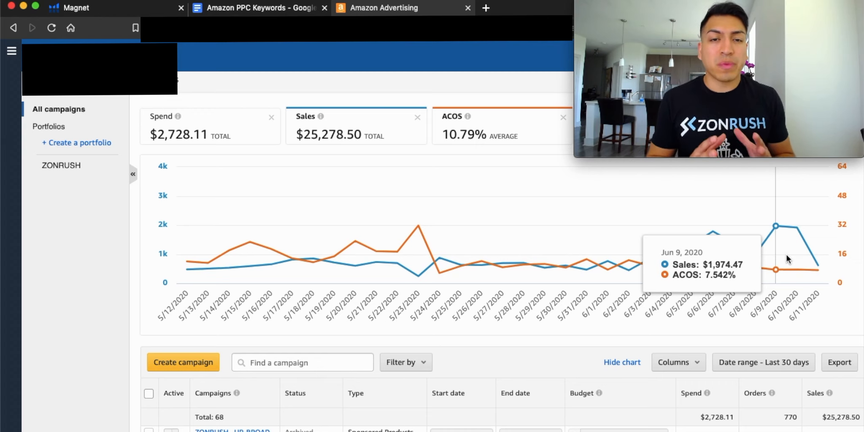
Create a new Sponsored Products campaign in Amazon Advertising and name it "BOOST - ASIN:".
click(201, 367)
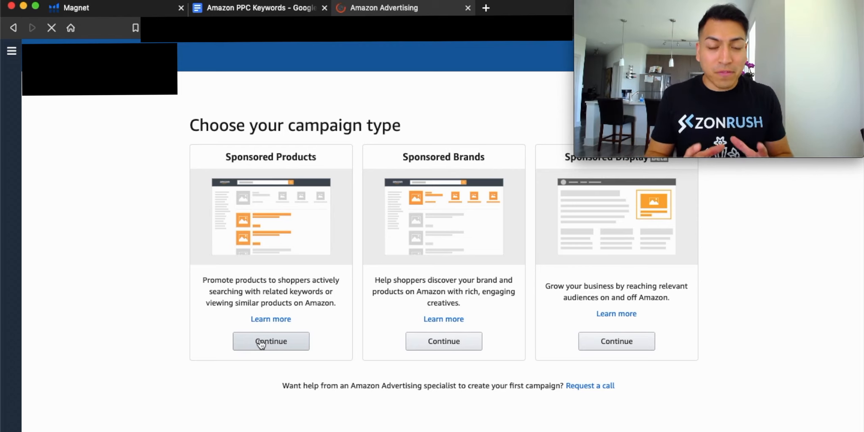
click(261, 342)
double_click(195, 219)
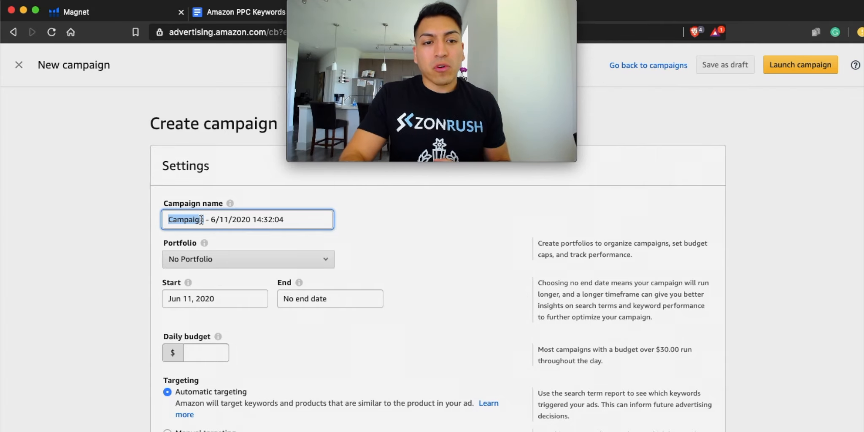
triple_click(201, 219)
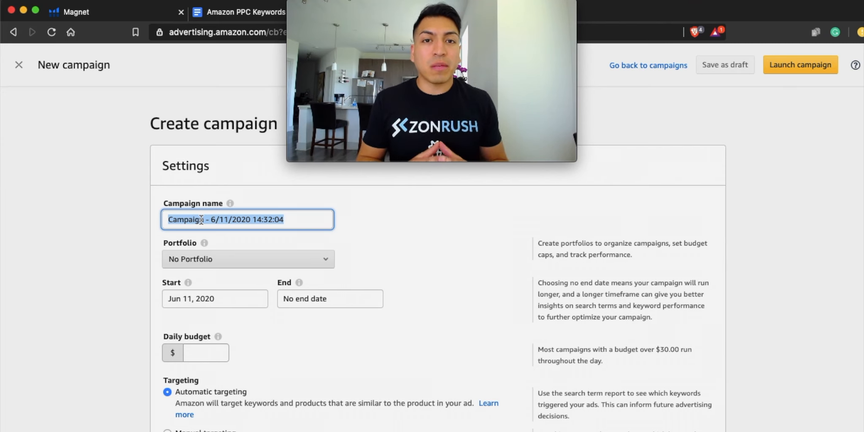
text(B)
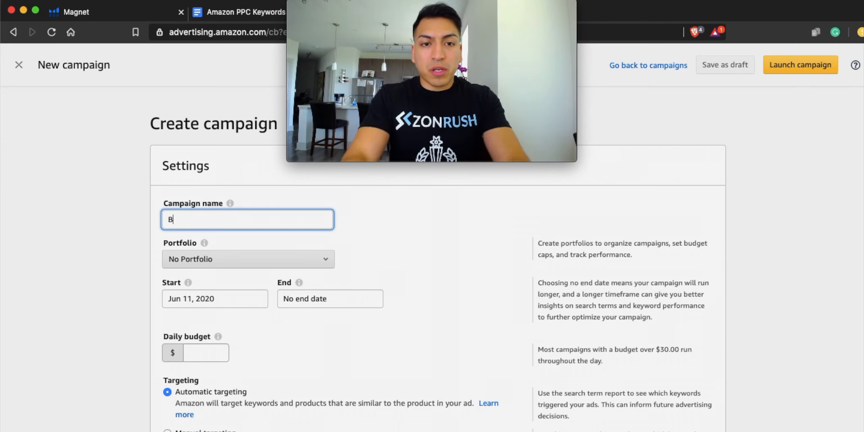
text(OOST )
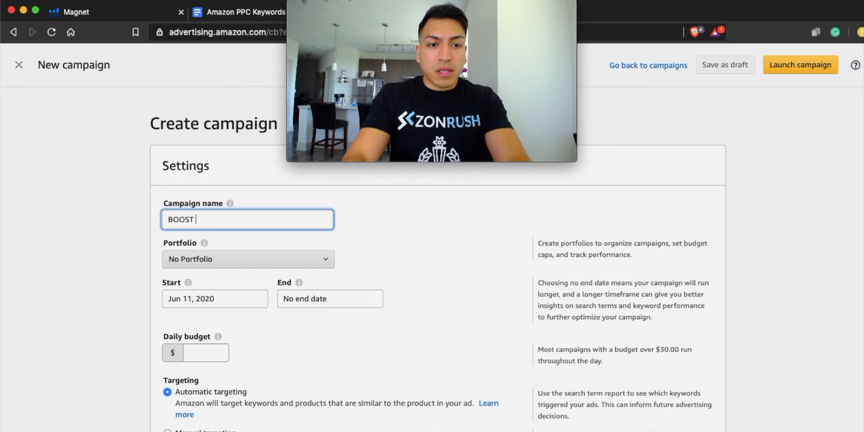
text(- ASIN:)
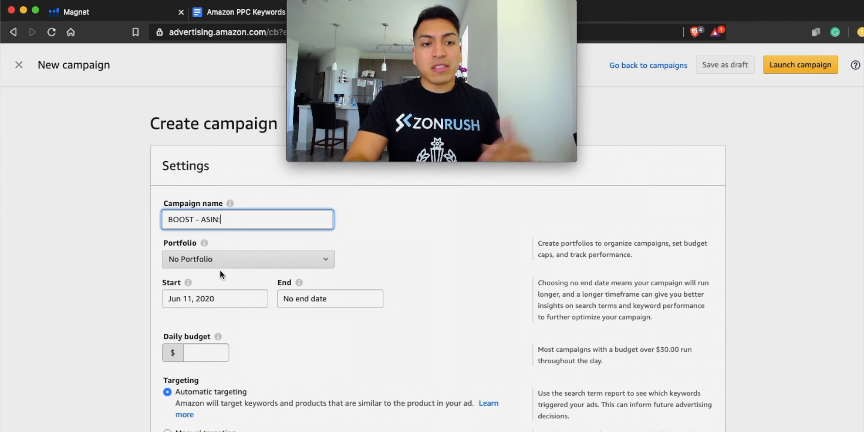
Set the campaign's daily budget to $50 and choose manual targeting.
click(199, 354)
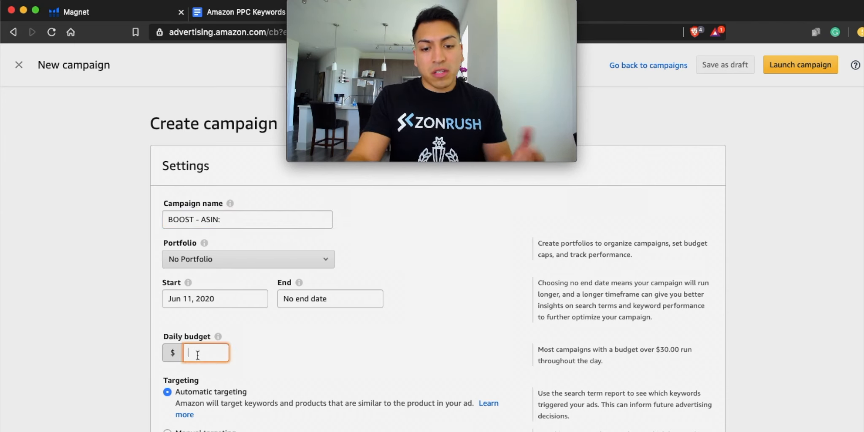
text(50)
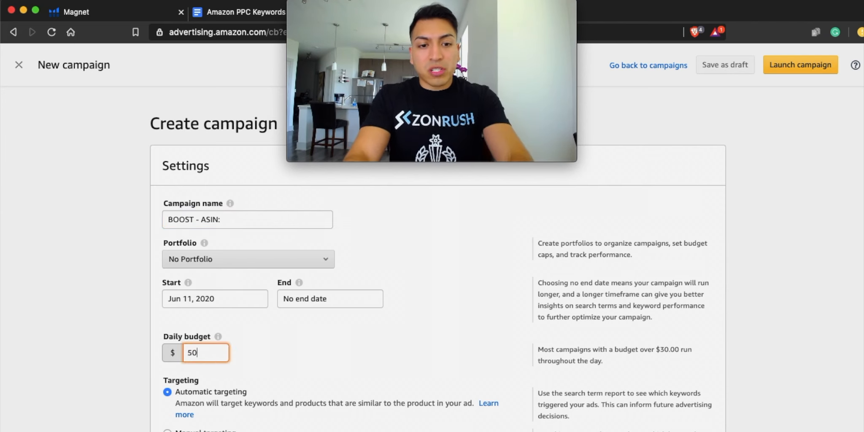
click(225, 431)
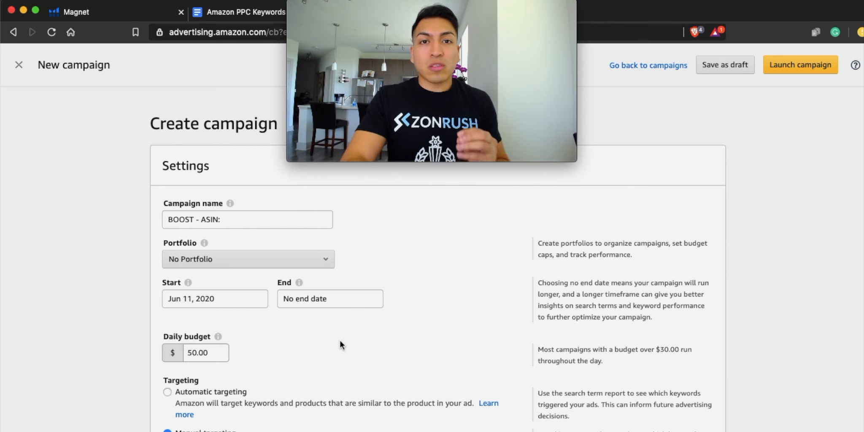
Choose "Dynamic bids - up and down" as the campaign bidding strategy.
scroll(340, 342, down, 5)
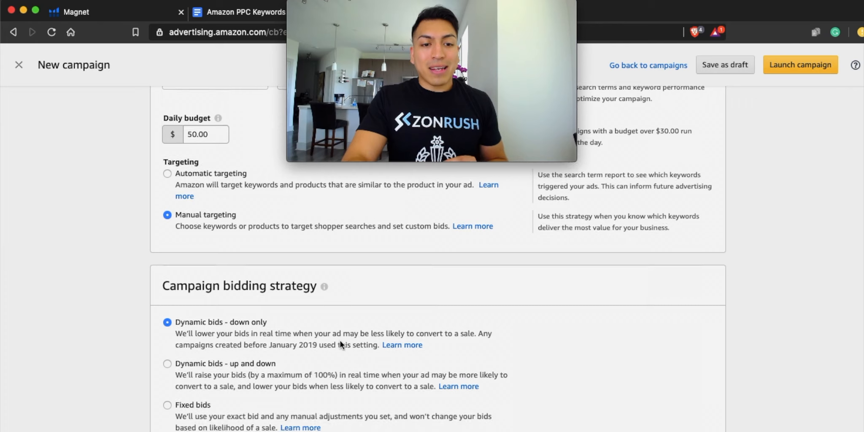
scroll(340, 340, down, 1)
click(196, 335)
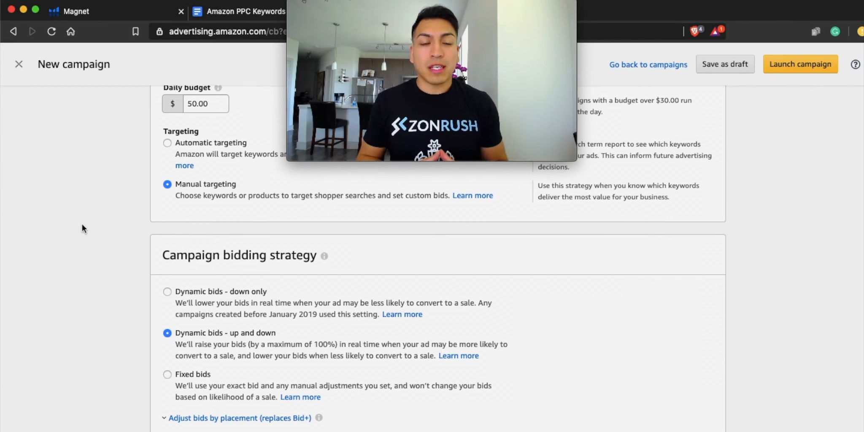
Adjust bids by placement, setting increases of 50% for top of search (first page) and 50% for product pages.
click(227, 419)
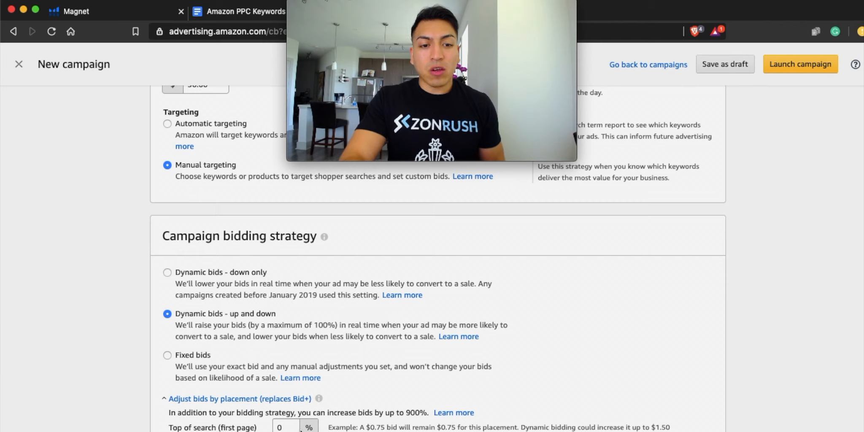
click(292, 427)
key(BackSpace)
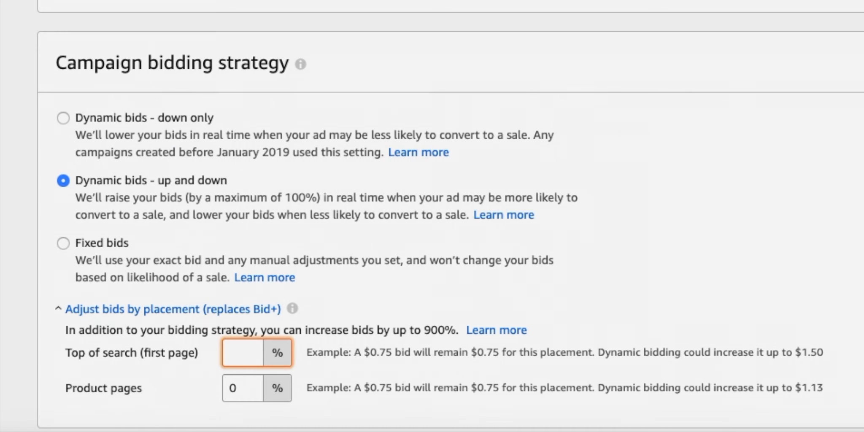
text(50)
click(243, 395)
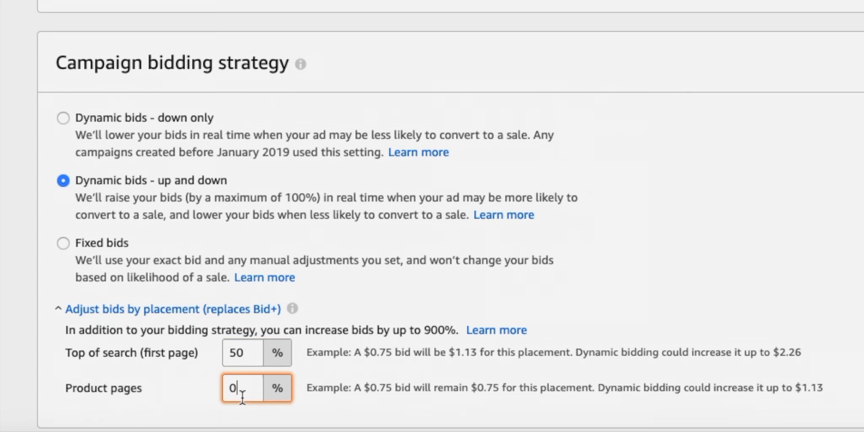
key(BackSpace)
text(50)
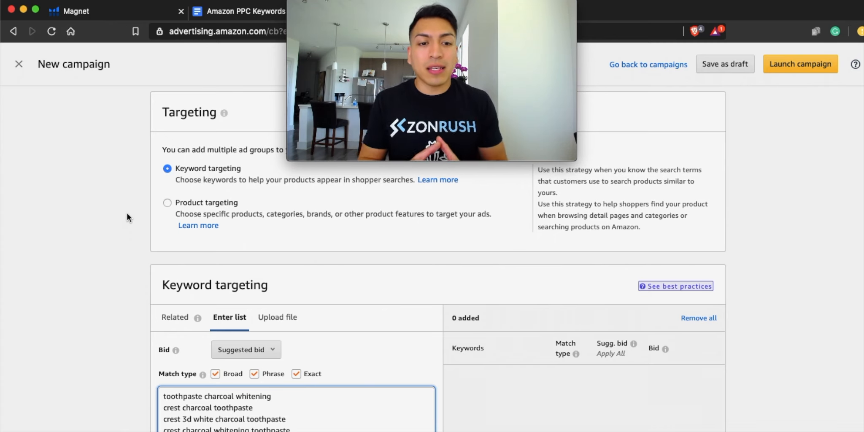
Add the entered charcoal toothpaste keyword list at suggested bids, using a $0.75 bid for keywords without a suggestion.
scroll(127, 214, down, 5)
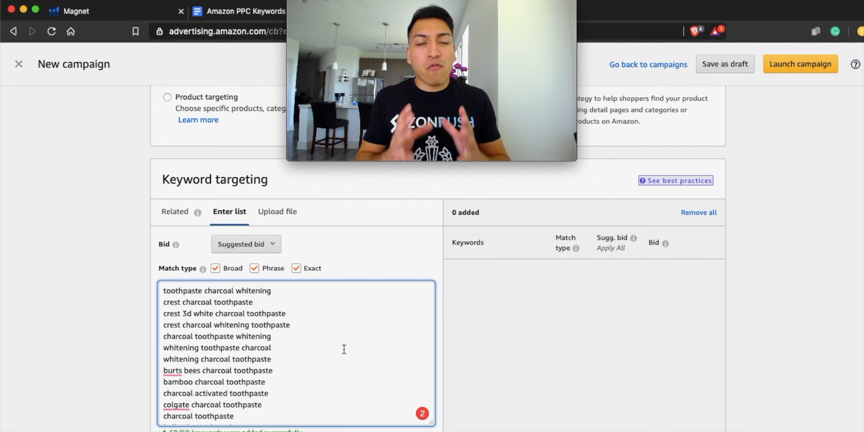
click(130, 297)
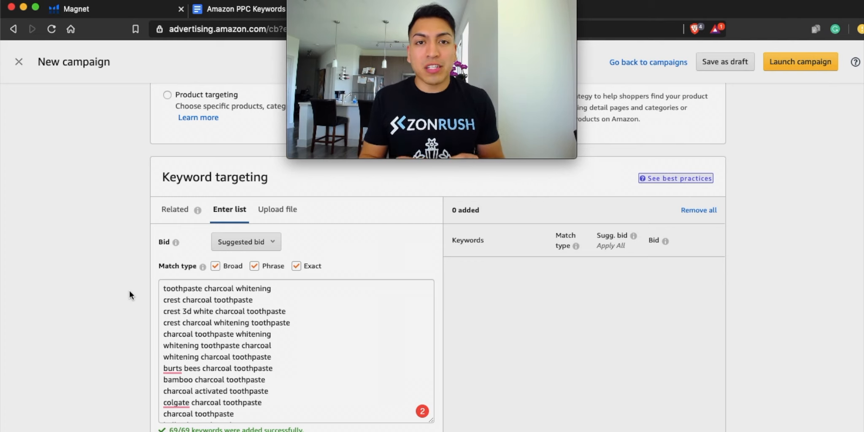
click(409, 431)
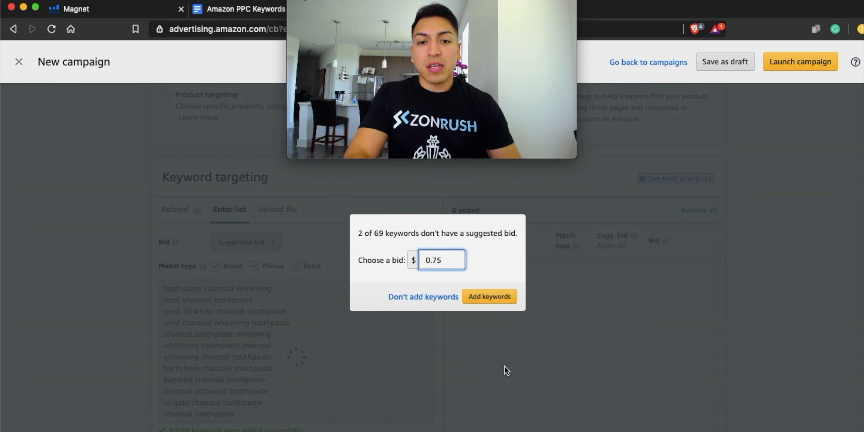
click(487, 301)
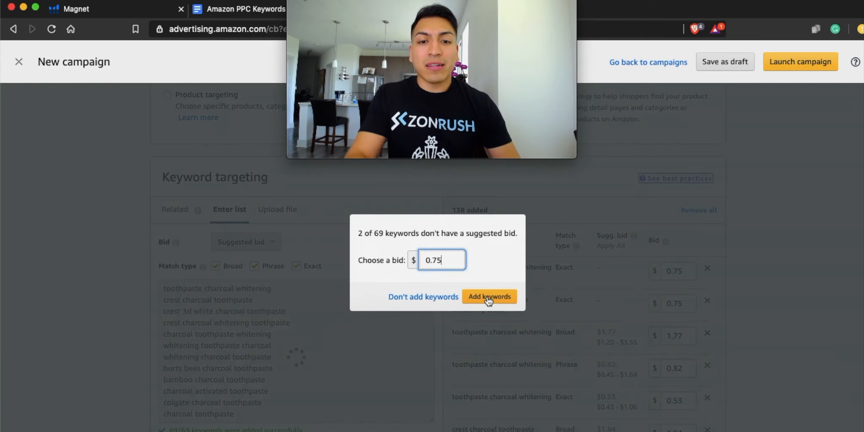
click(488, 298)
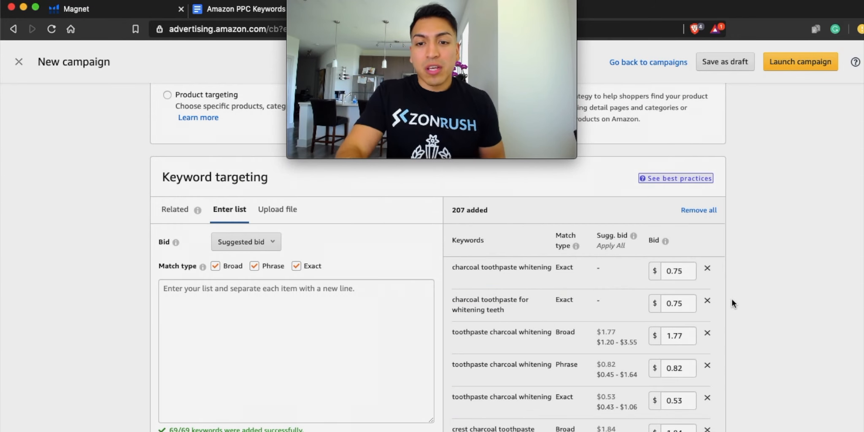
Set the bid for the broad match keyword "toothpaste charcoal whitening" to $2.15 and save it.
scroll(732, 298, down, 3)
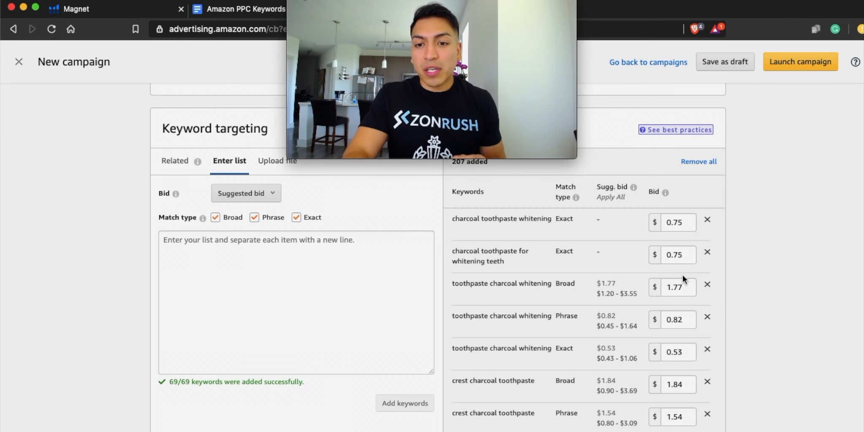
scroll(681, 278, down, 2)
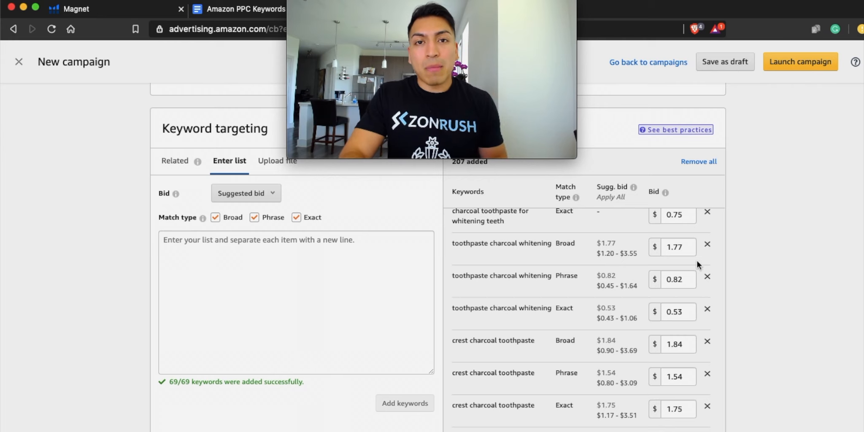
click(685, 251)
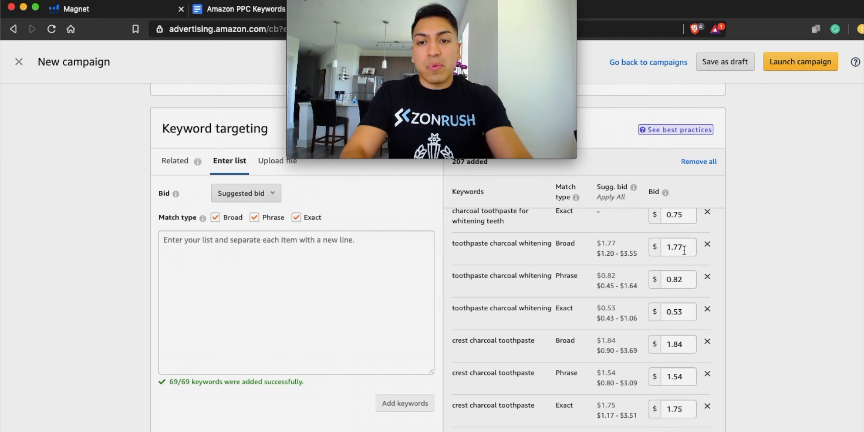
key(BackSpace)
key(BackSpace)
key(BackSpace)
key(BackSpace)
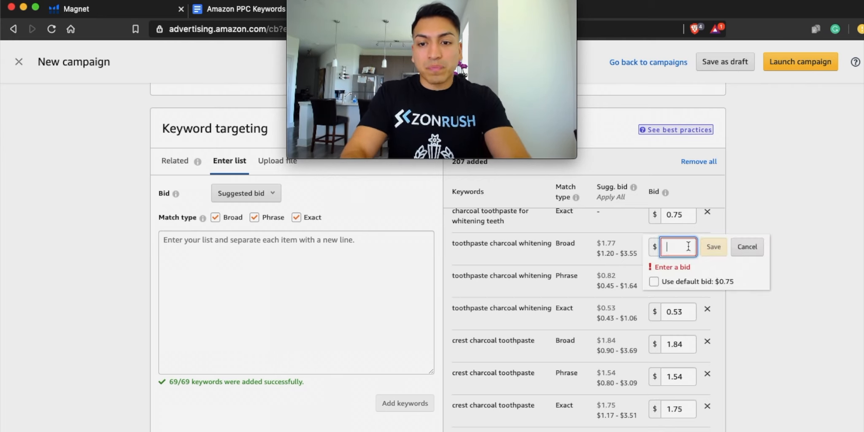
text(2.15)
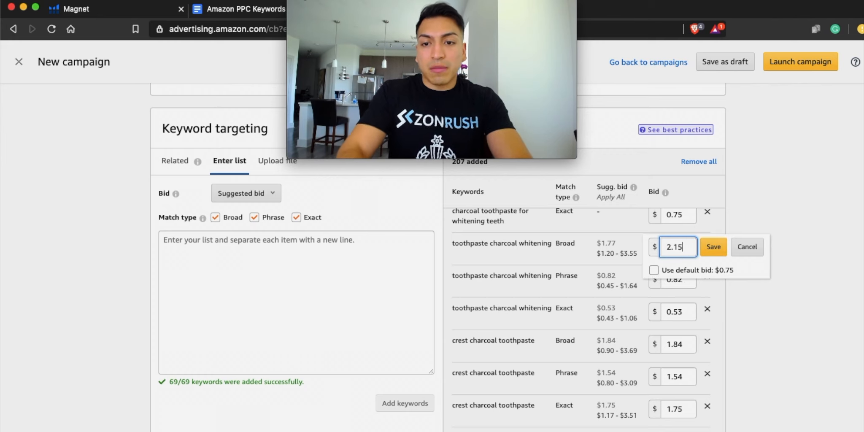
click(715, 250)
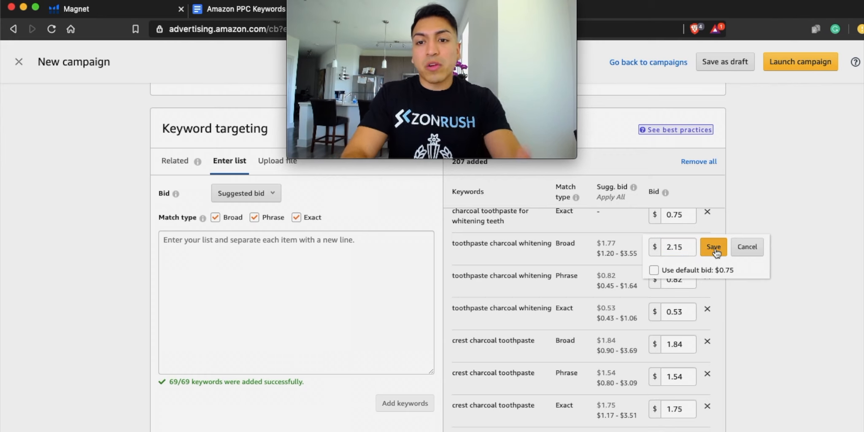
click(715, 252)
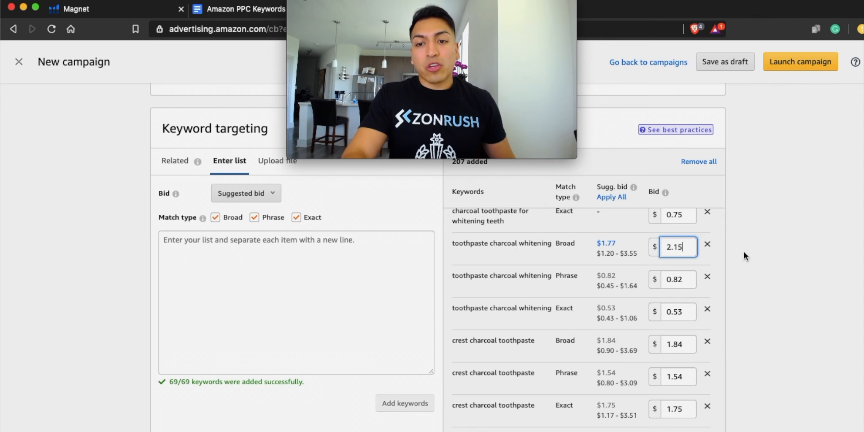
scroll(744, 257, up, 1)
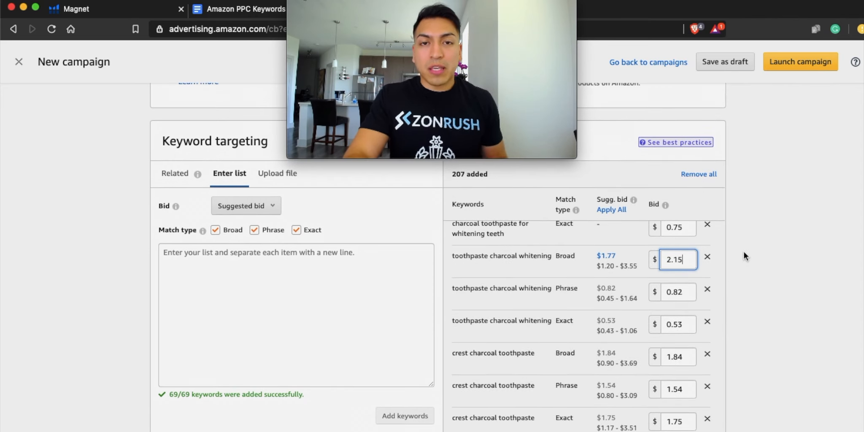